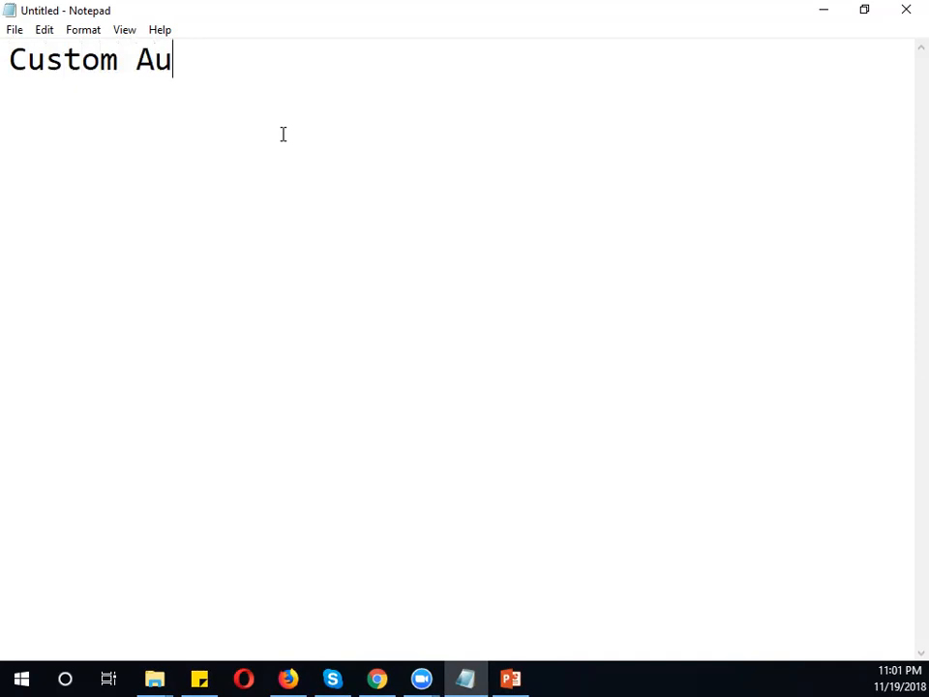
# Complete the heading on the first line so it reads "Custom Audience:".
pyautogui.press('BackSpace')
pyautogui.write('ience')
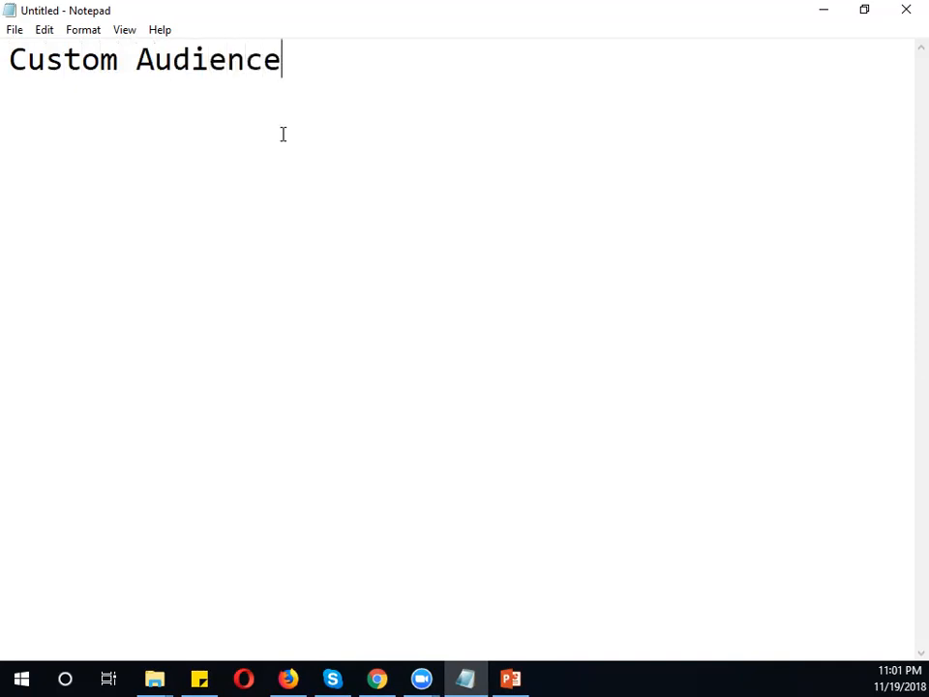
pyautogui.write(':')
# Add the definition "The audience that we can make our own on facebook" on a new line below the heading.
pyautogui.press('Return')
pyautogui.write('The ')
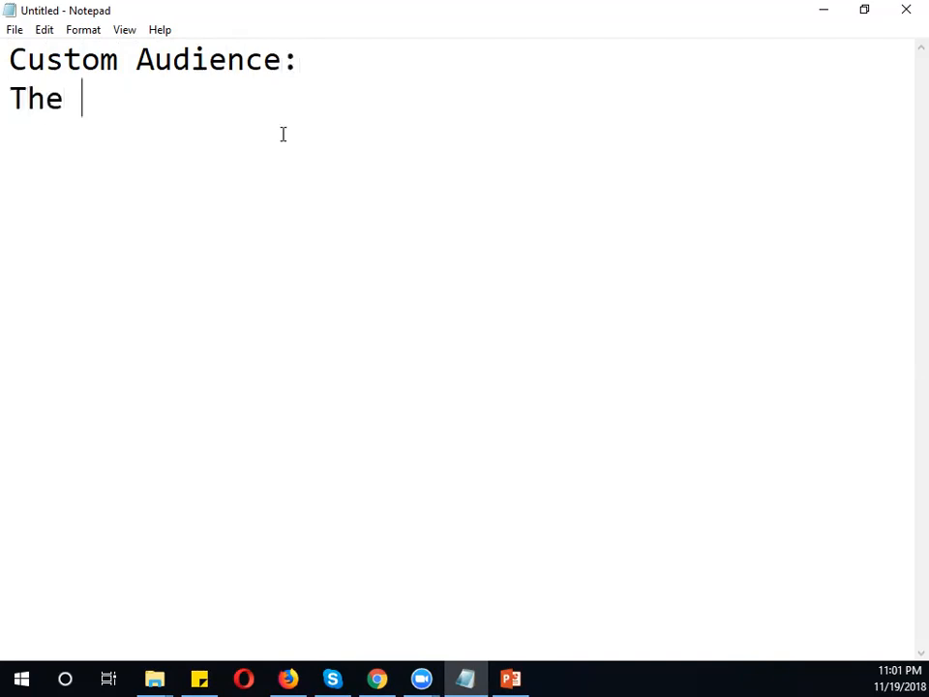
pyautogui.write('audience t')
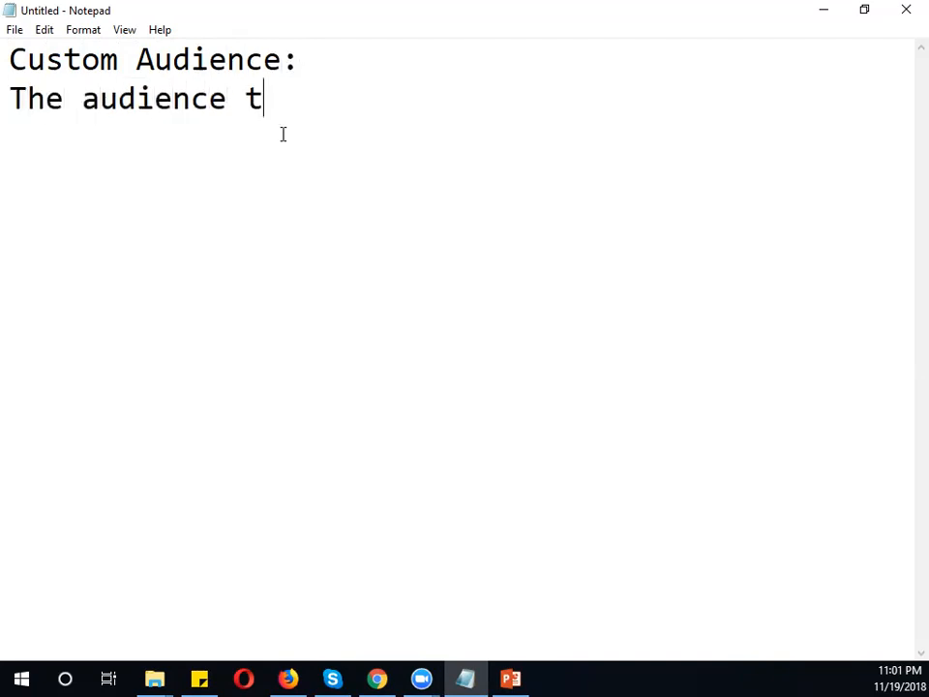
pyautogui.write('hat we ')
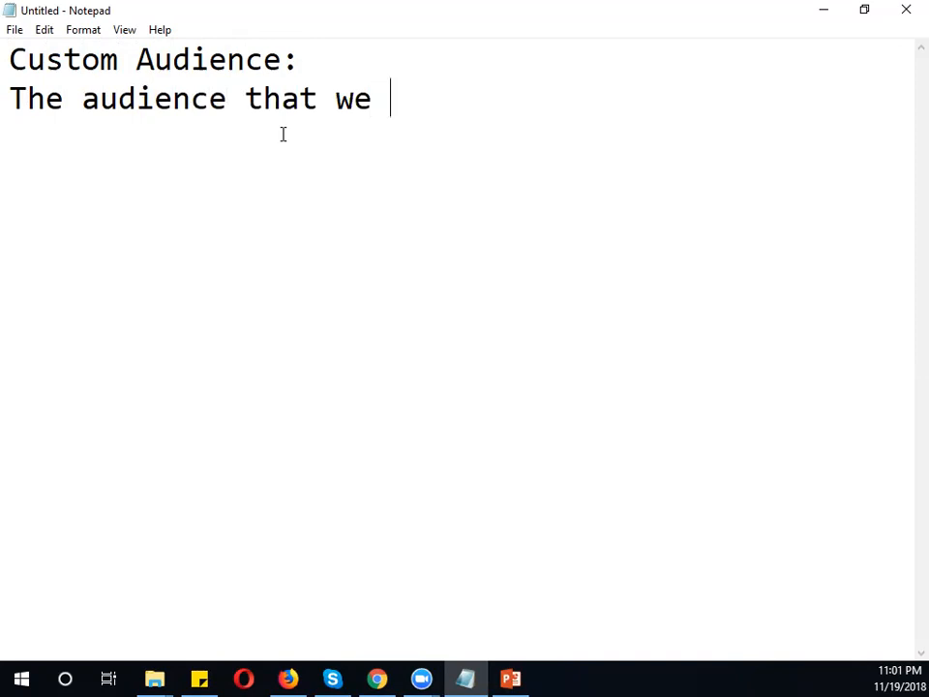
pyautogui.write('can make o')
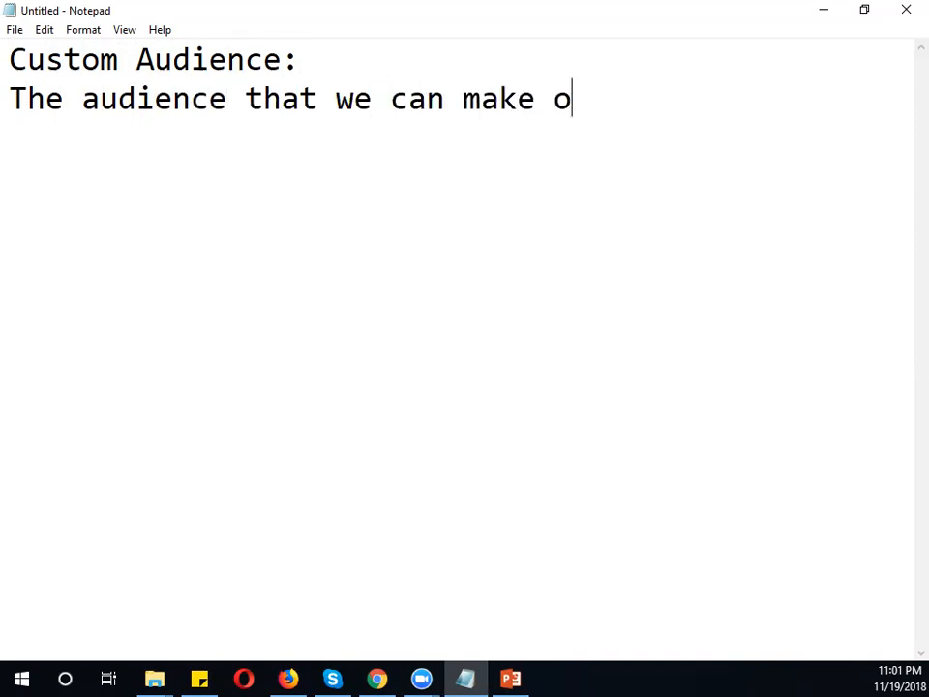
pyautogui.write('ur own on ')
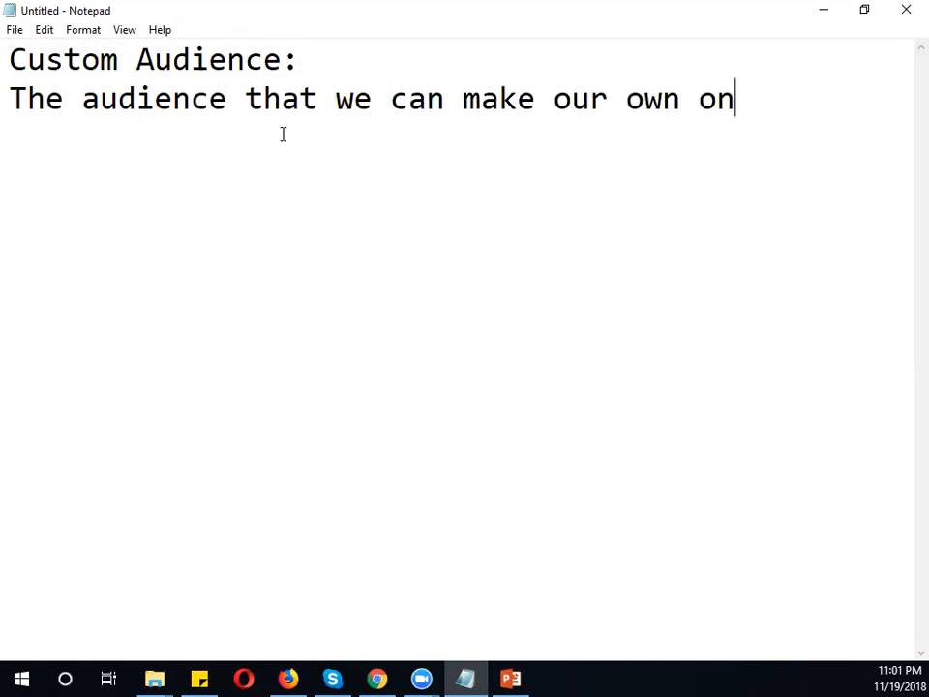
pyautogui.write('facebook')
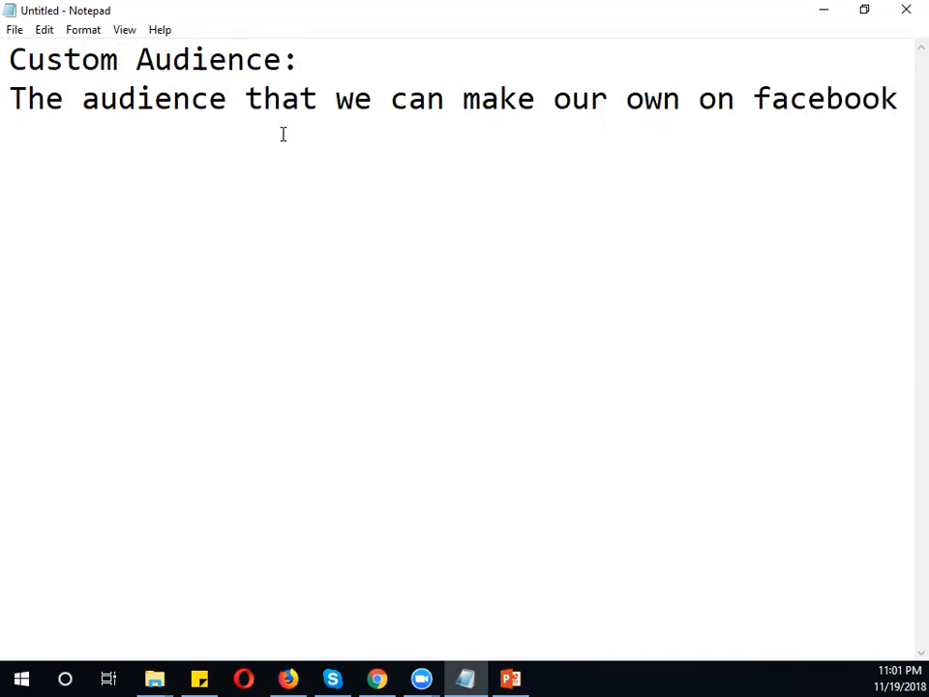
# Add the list item "-email list (subscribers)" on a new line below the definition.
pyautogui.press('Return')
pyautogui.write('-emai')
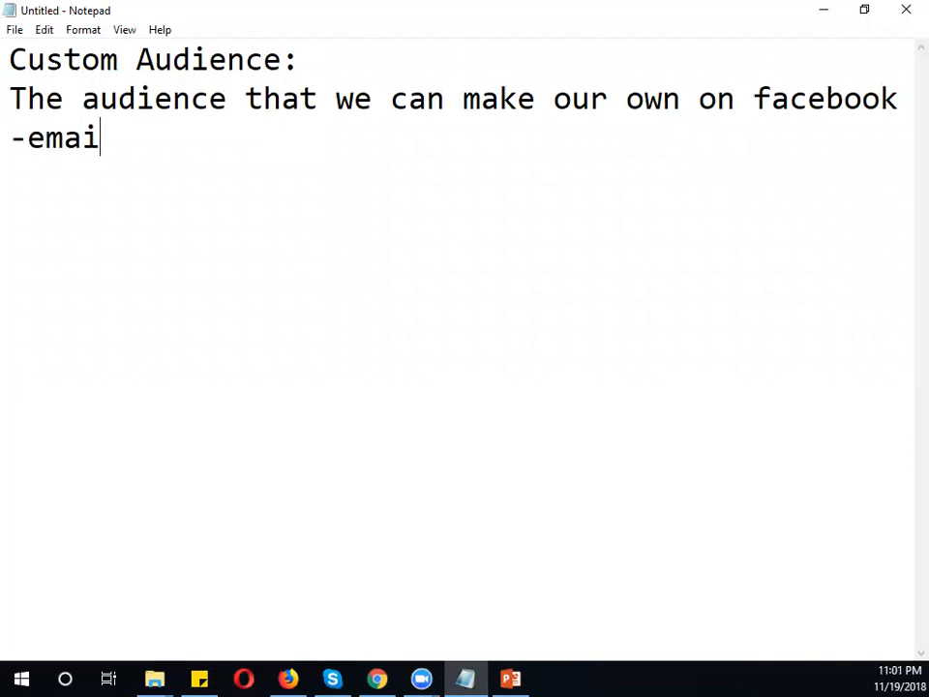
pyautogui.write('l list (susc')
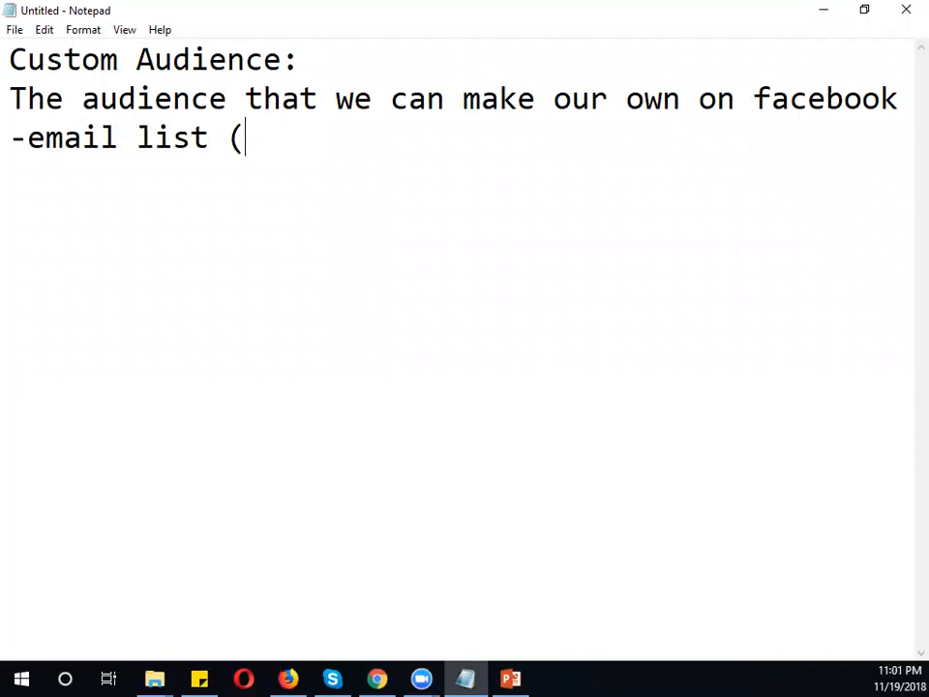
pyautogui.press('BackSpace')
pyautogui.press('BackSpace')
pyautogui.write('bscribers)')
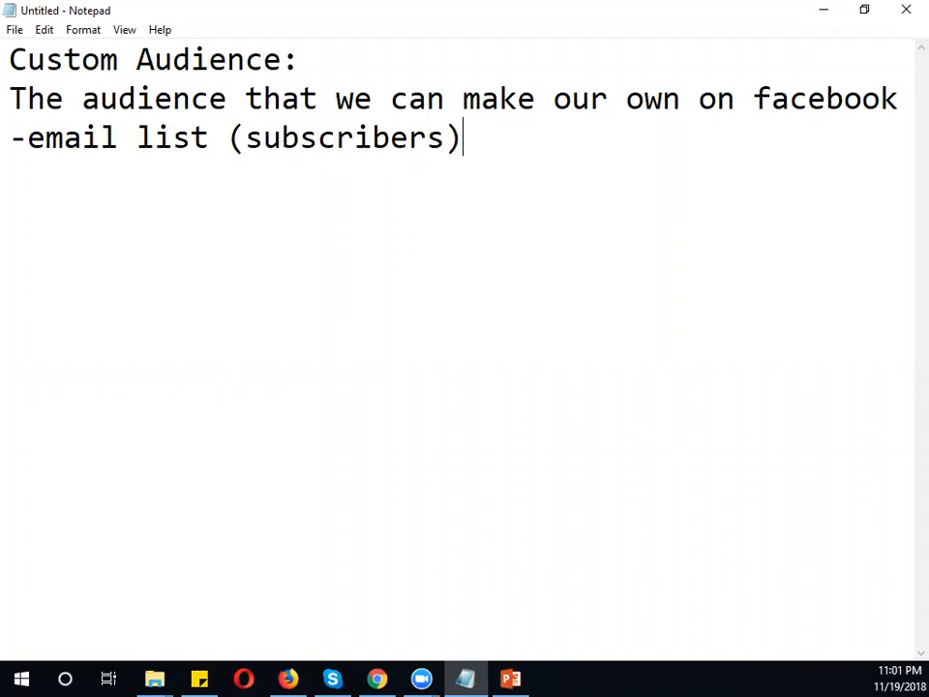
# Add the list item "-Website traffic (pixel activity)" below the email list item.
pyautogui.press('Return')
pyautogui.write('-Web')
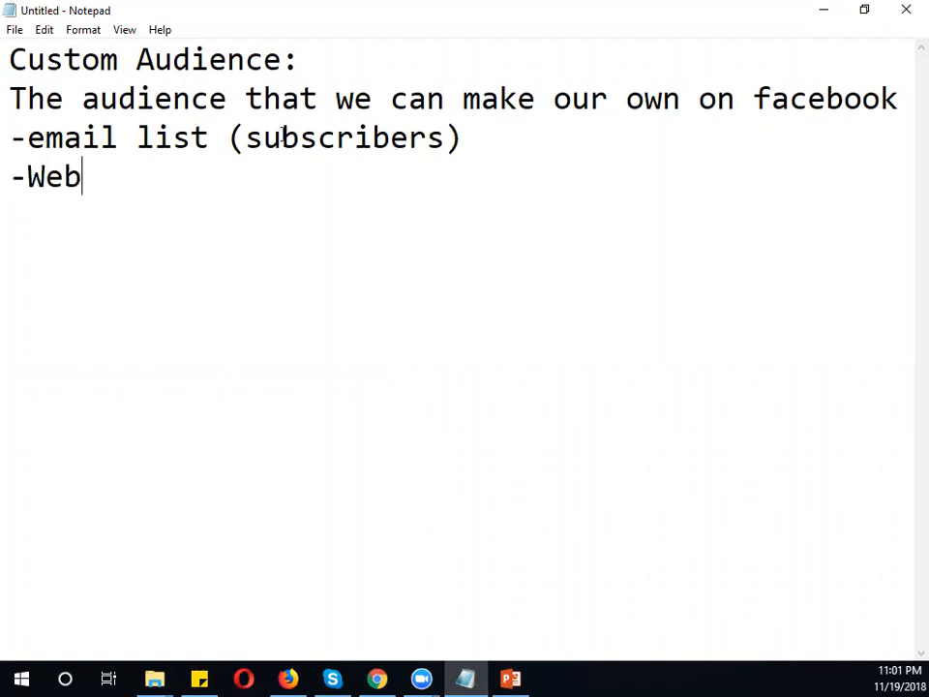
pyautogui.write('site')
pyautogui.write(' traffic')
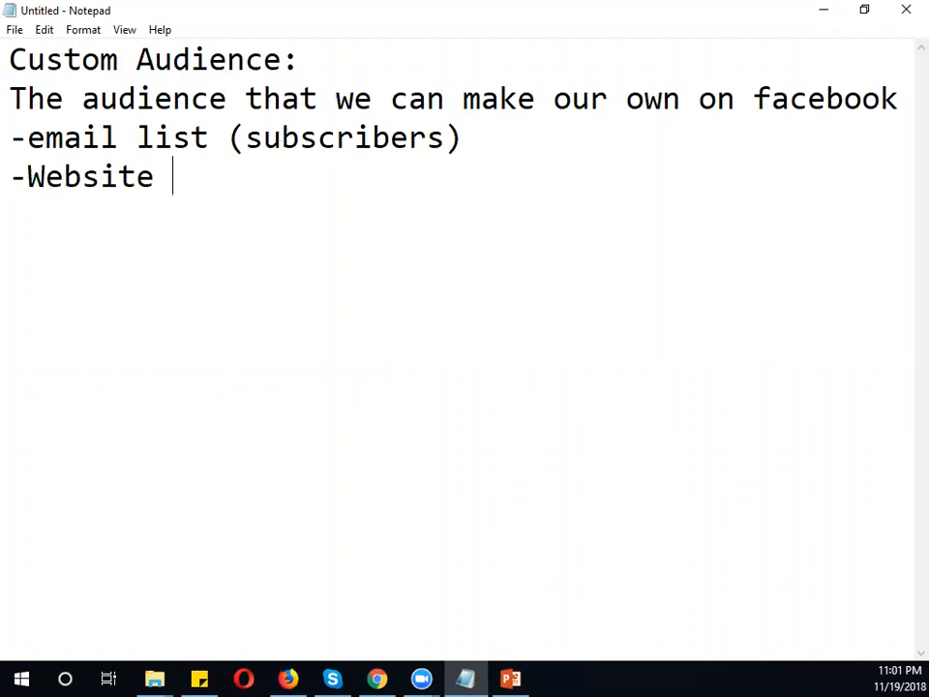
pyautogui.write(' (')
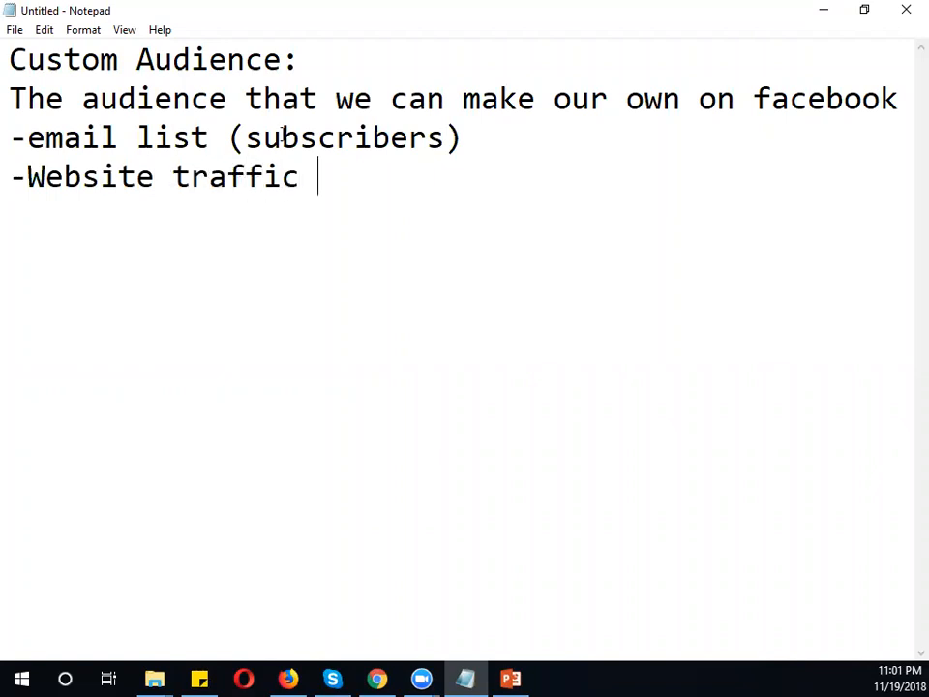
pyautogui.write('pixel')
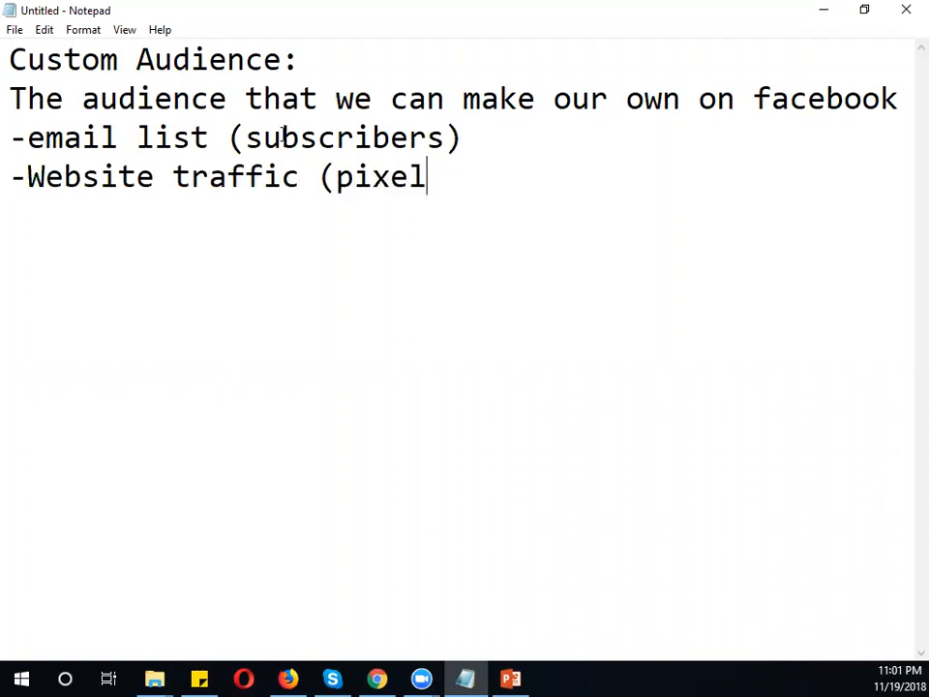
pyautogui.write(' activit')
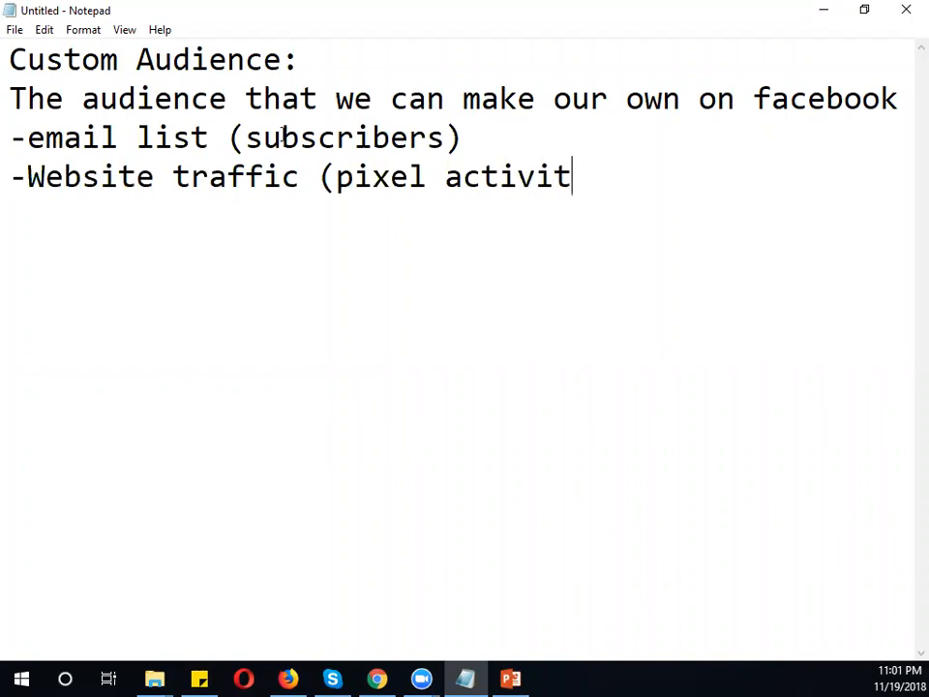
pyautogui.write('y)')
# Add the list item "-page engagements (videoviews, engagement)" below the website traffic item.
pyautogui.press('Return')
pyautogui.write('-p')
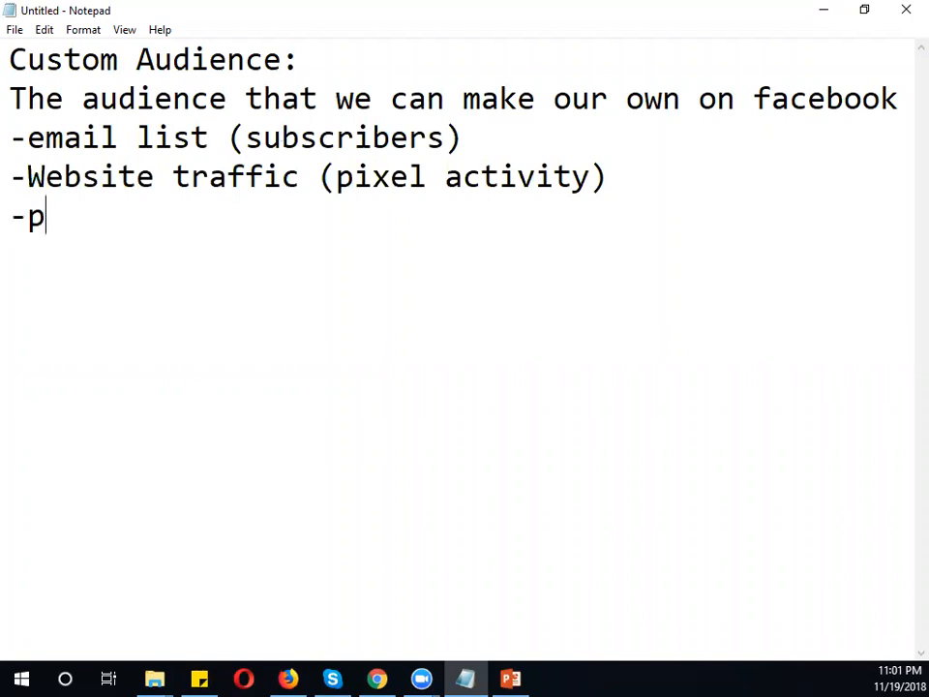
pyautogui.write('age engagem')
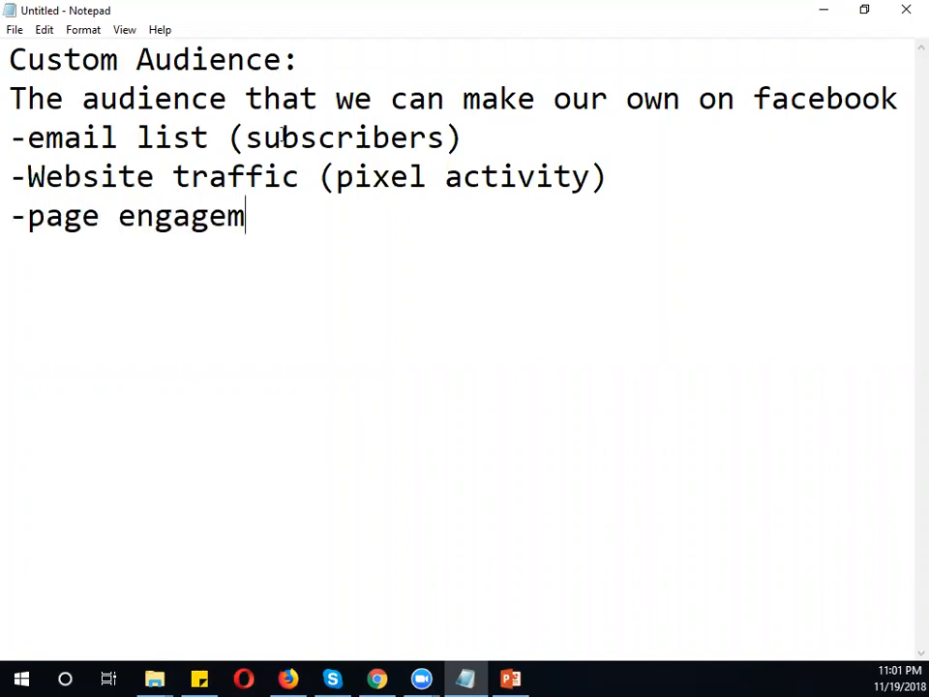
pyautogui.write('ents (vie')
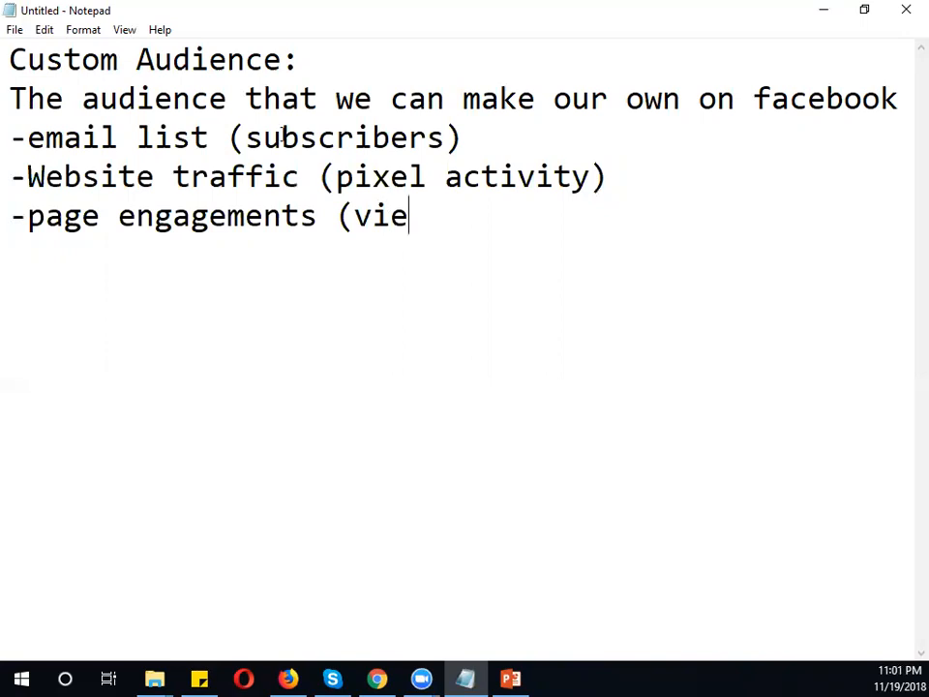
pyautogui.press('BackSpace')
pyautogui.write('de')
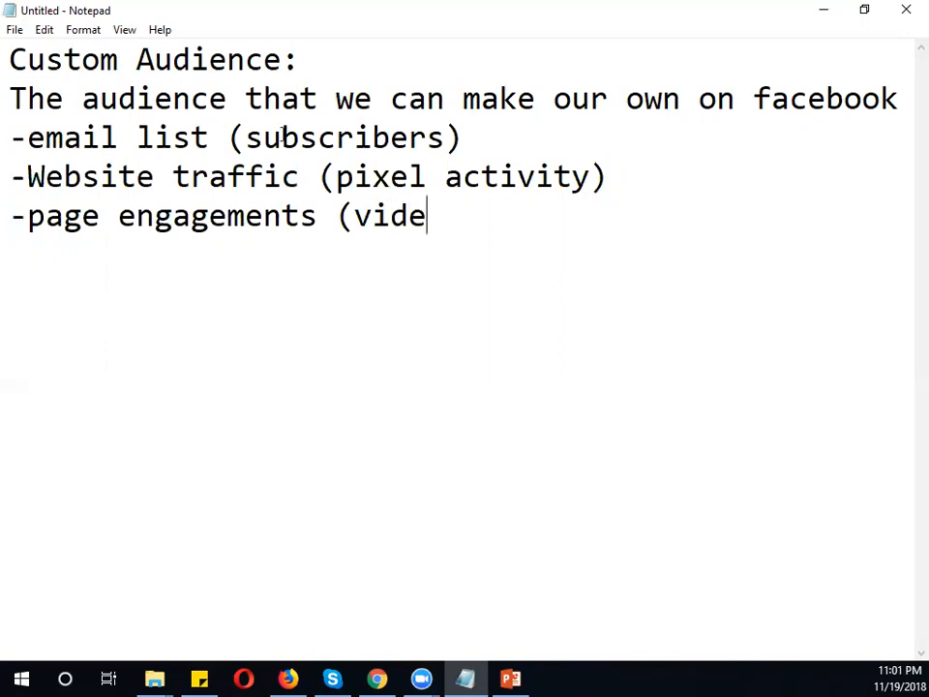
pyautogui.write('oviews, ')
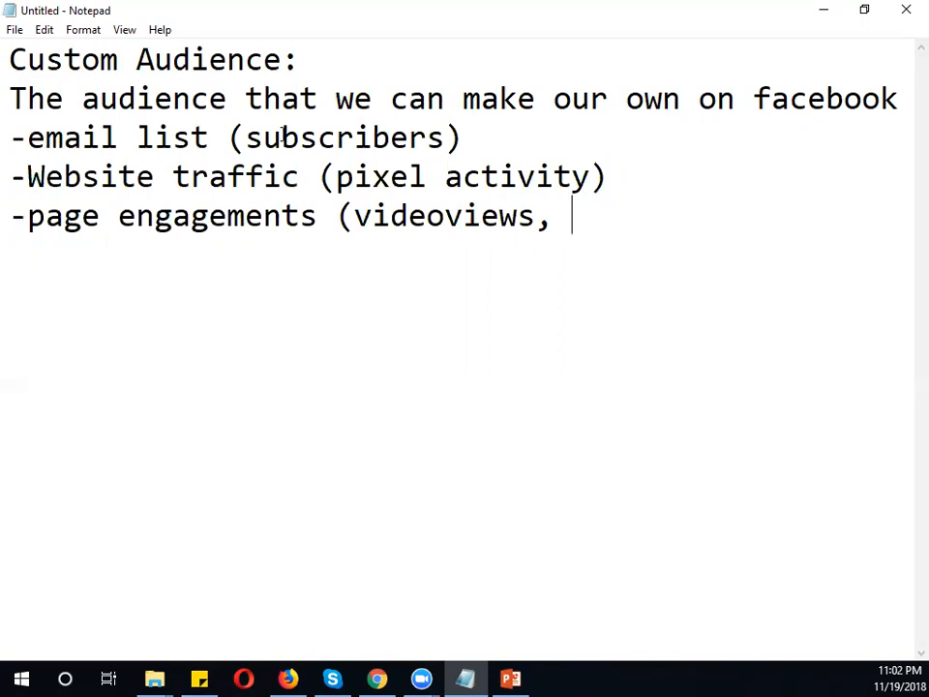
pyautogui.write('engageme')
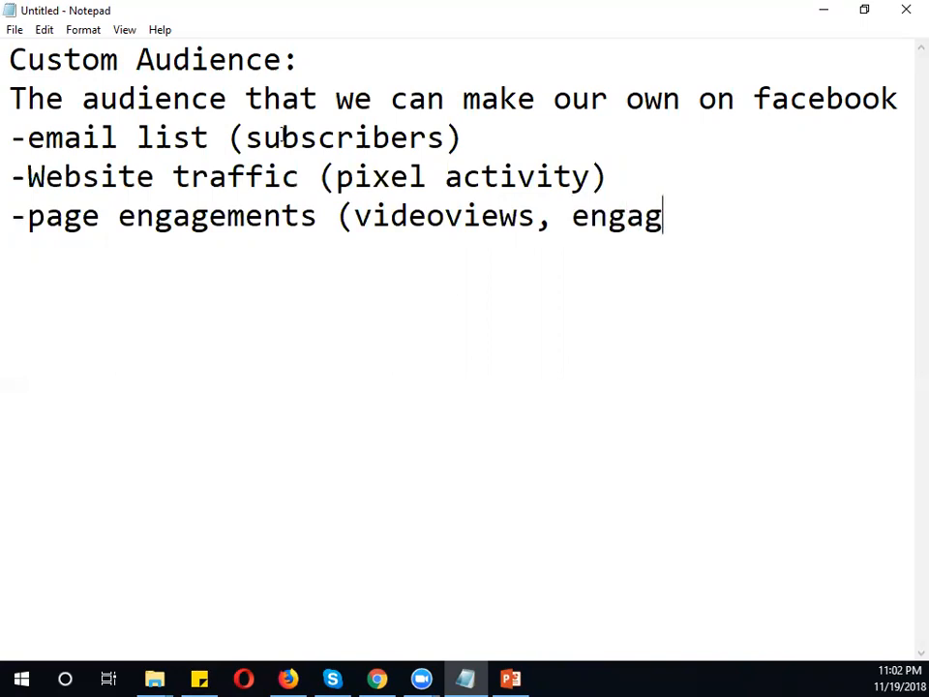
pyautogui.write('nt)')
# Add two more list items, "-App activity" and "-Offline activity", on separate lines at the end of the note.
pyautogui.press('Return')
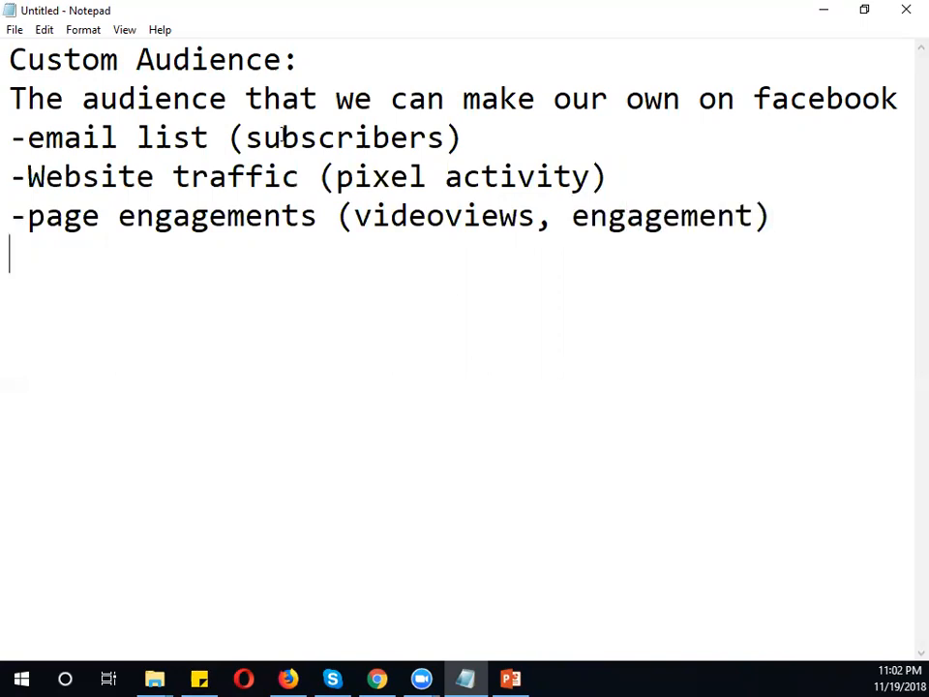
pyautogui.write('-App activ')
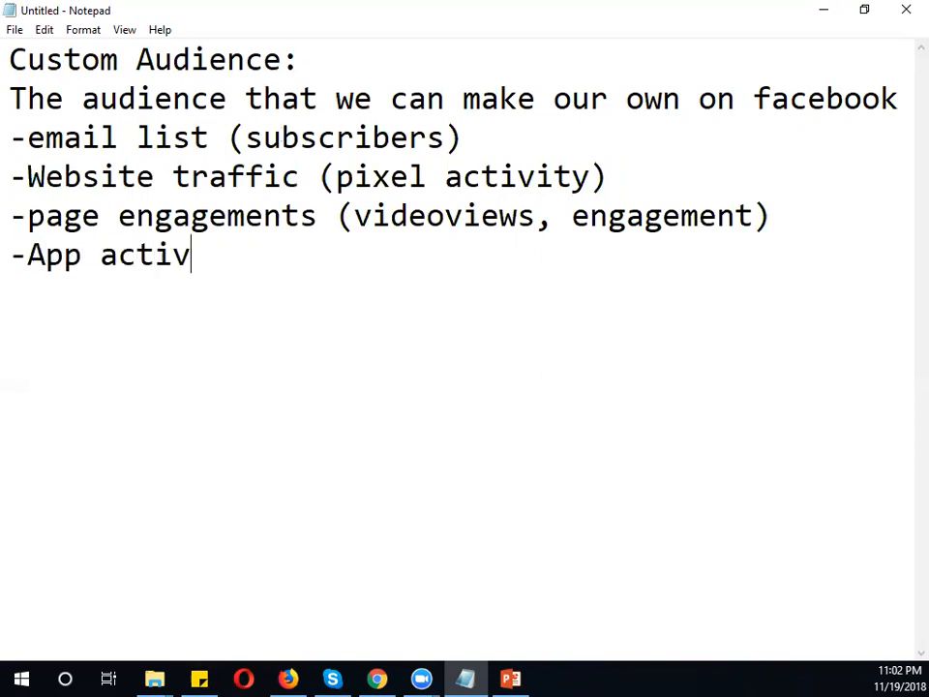
pyautogui.write('ity (')
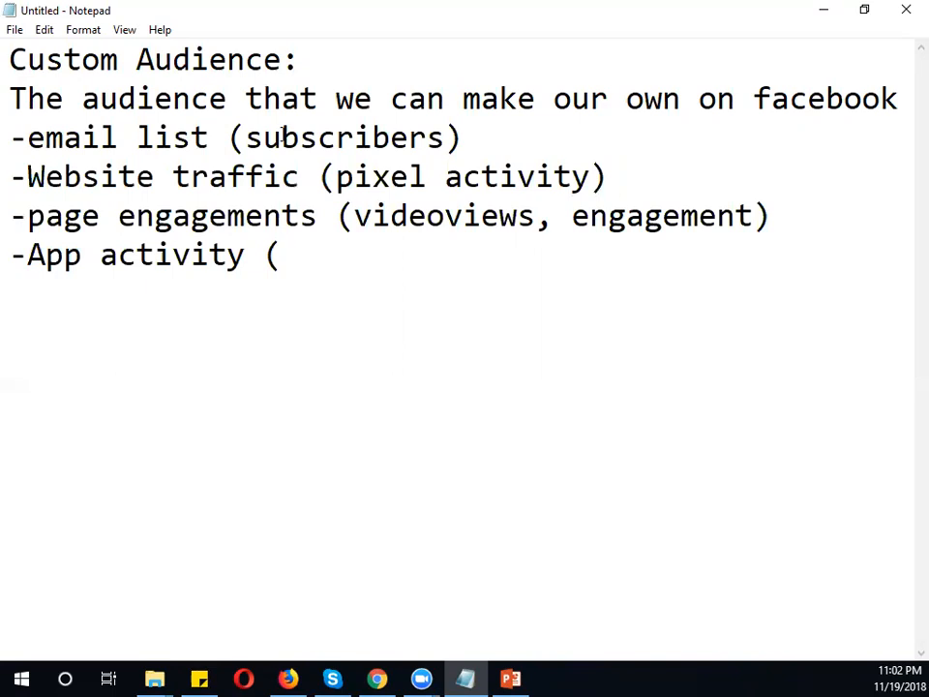
pyautogui.press('BackSpace')
pyautogui.write('-Off')
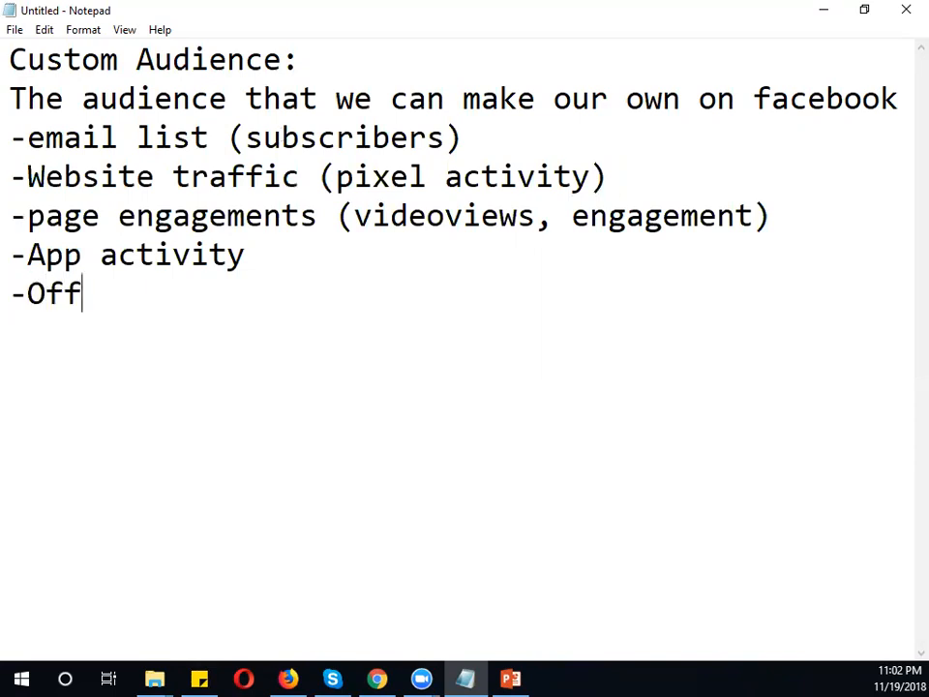
pyautogui.write('iline ')
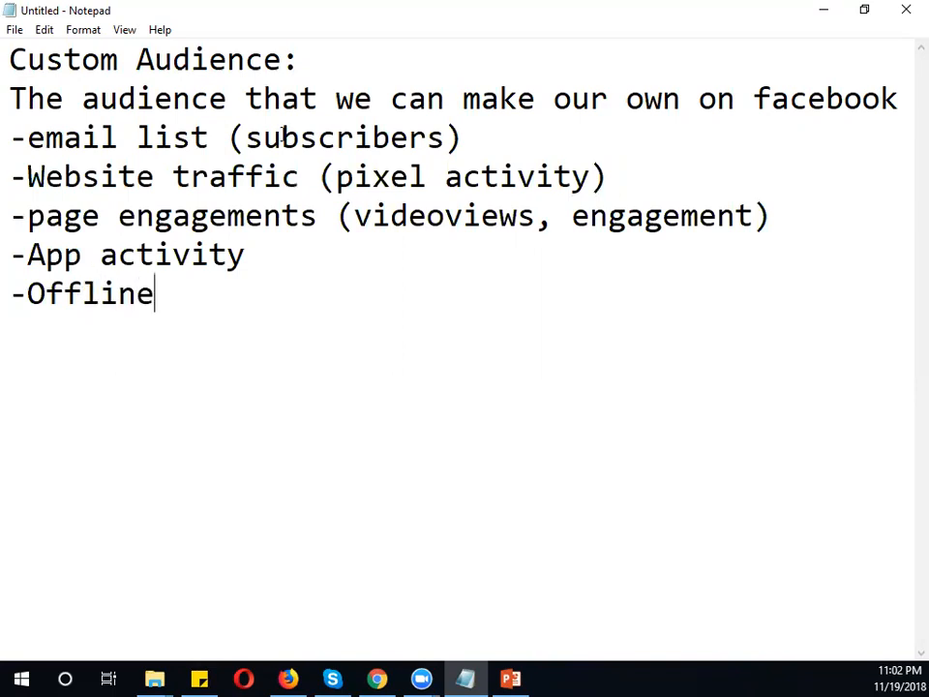
pyautogui.write('activity')
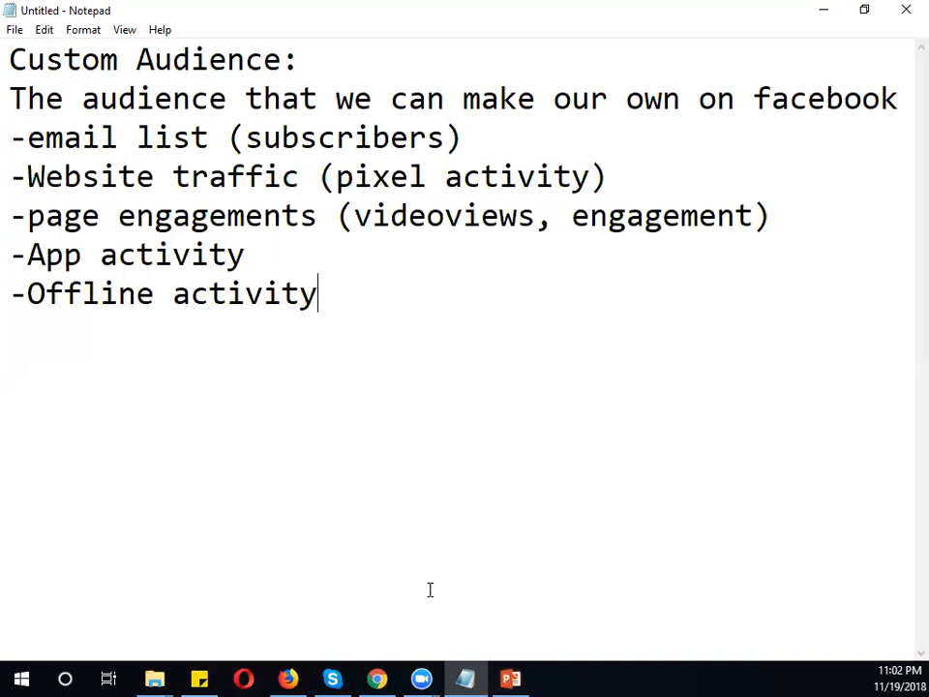
# Switch to the Facebook asset library in Firefox and start creating a Custom Audience from the Audiences page.
pyautogui.click(281, 677)
pyautogui.click(46, 83)
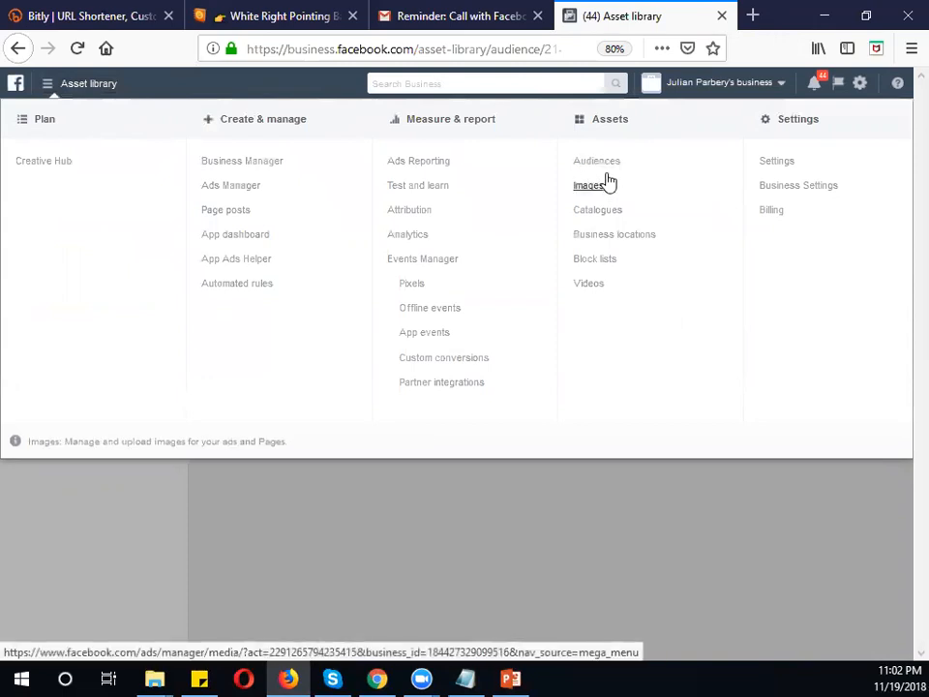
pyautogui.click(464, 506)
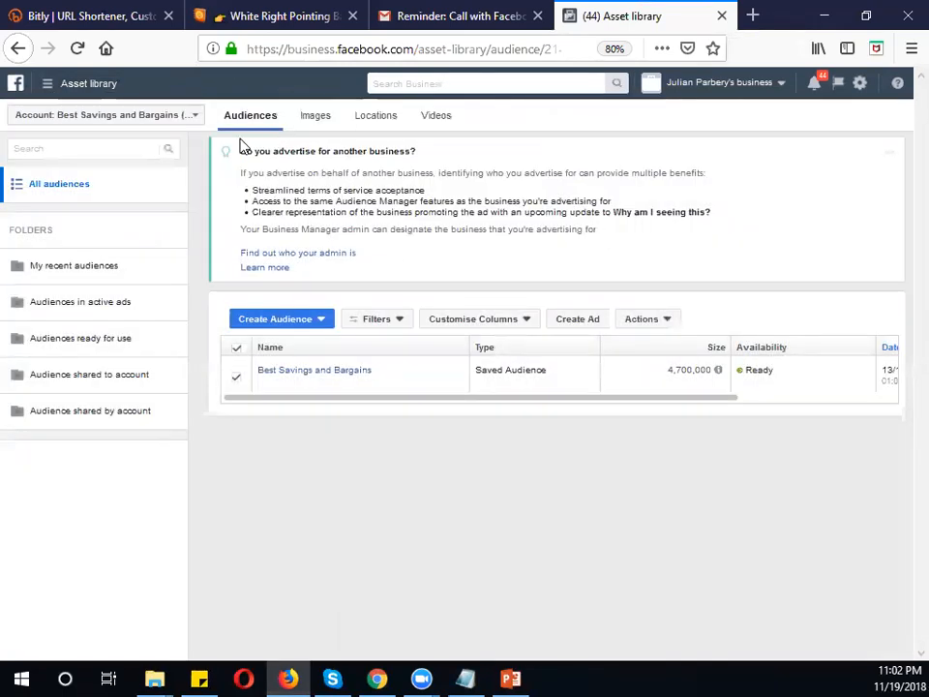
pyautogui.click(289, 323)
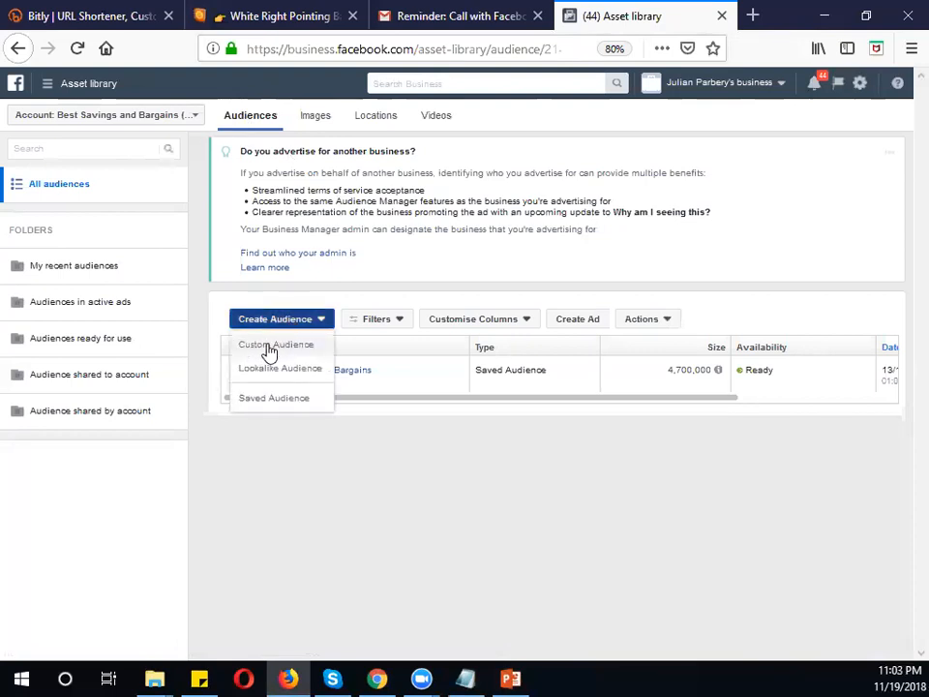
pyautogui.click(288, 346)
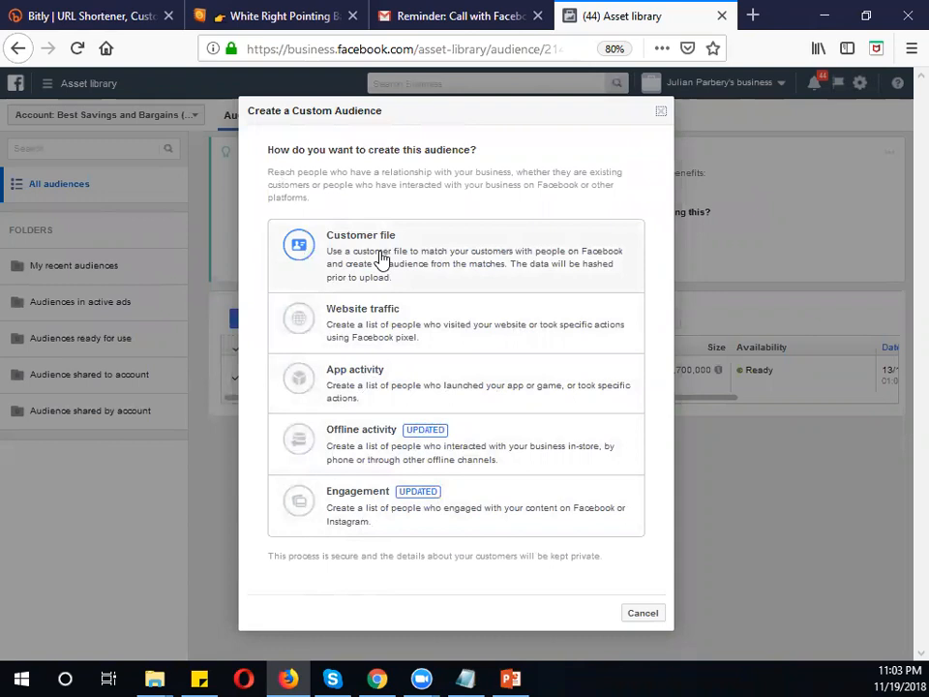
# Use a customer file as the audience source, adding customers from your own file or pasted data, and accept the Custom Audience terms.
pyautogui.click(360, 250)
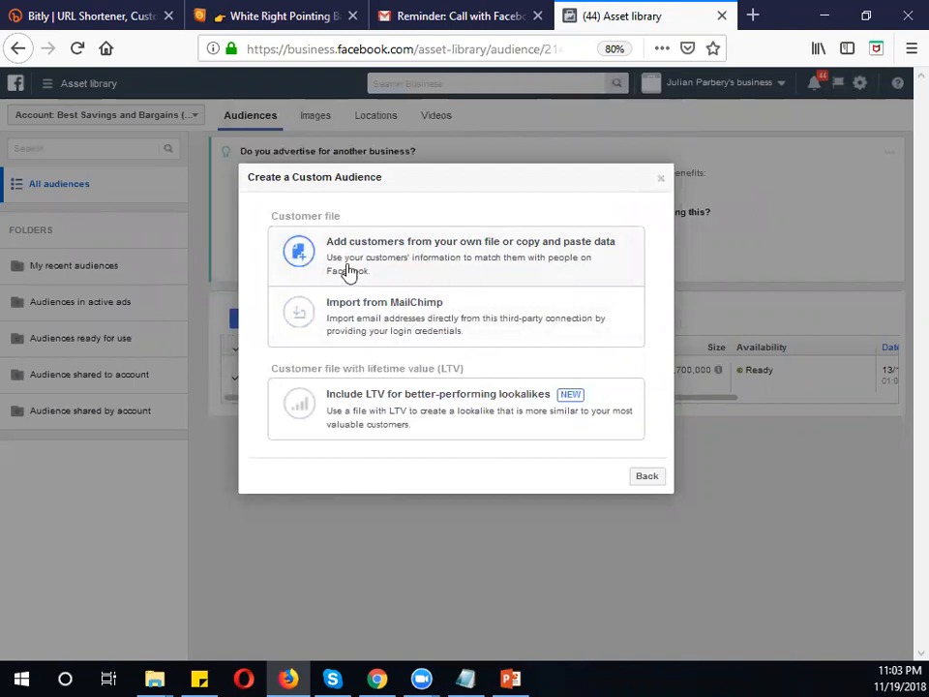
pyautogui.click(505, 257)
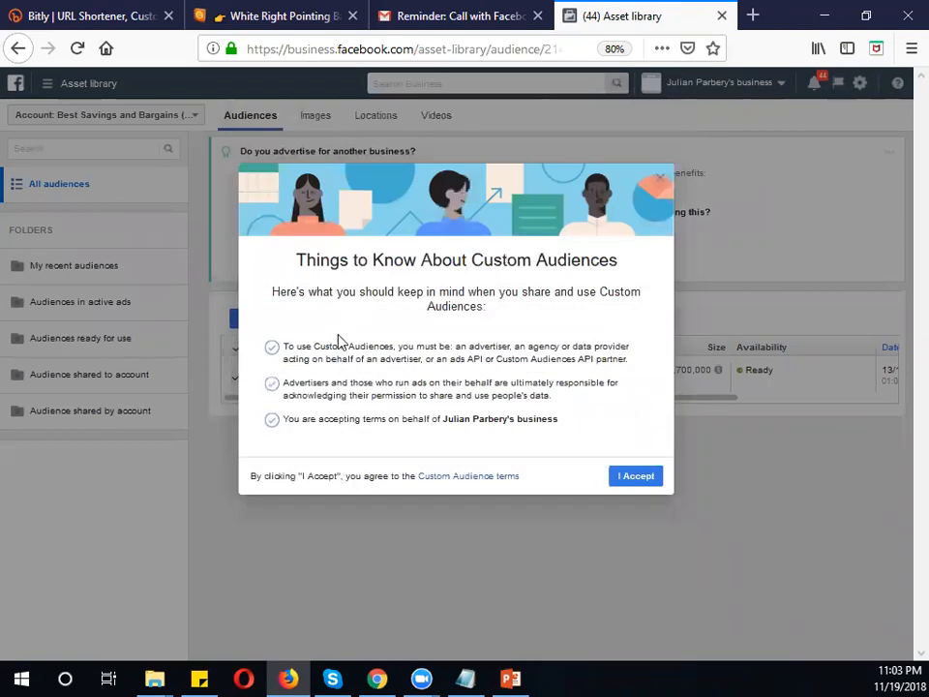
pyautogui.click(653, 478)
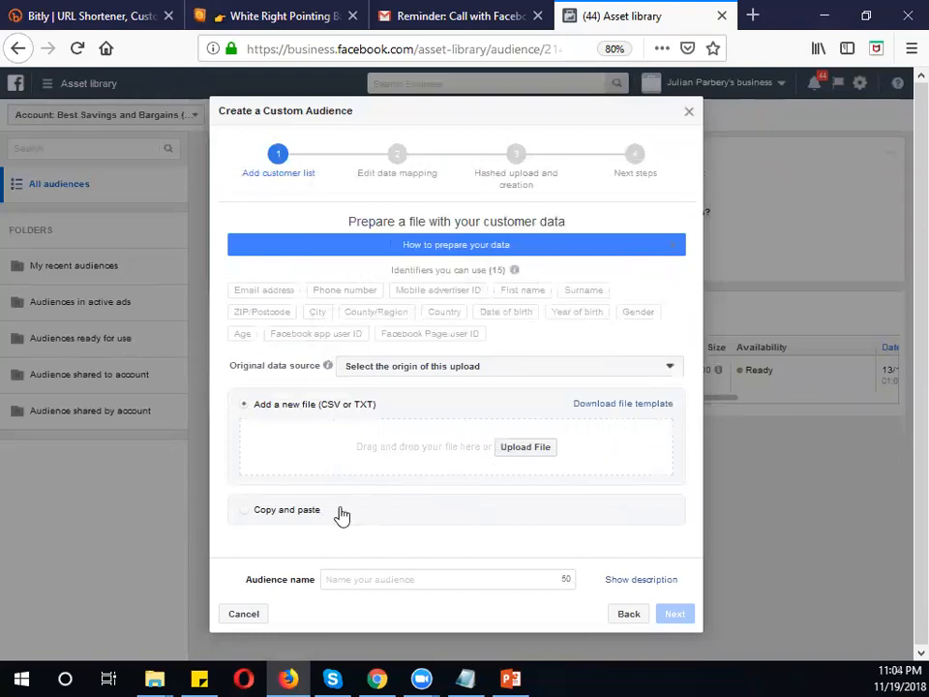
# Upload the customer list "0-9 [36.286 adet].txt" from within the Resources folder under Freelancing on the Data (D:) drive.
pyautogui.click(533, 448)
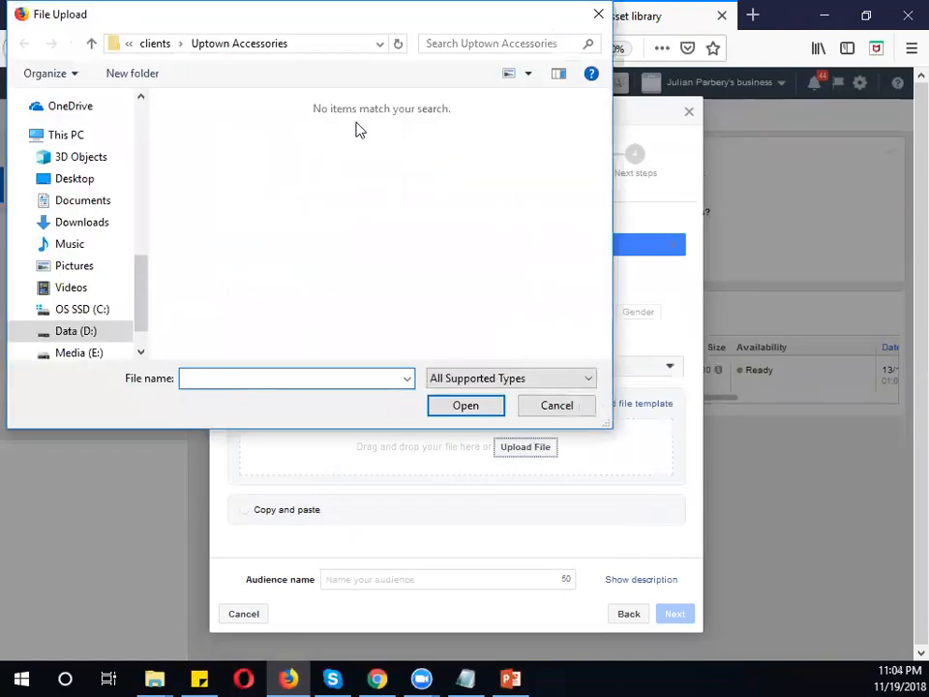
pyautogui.click(71, 332)
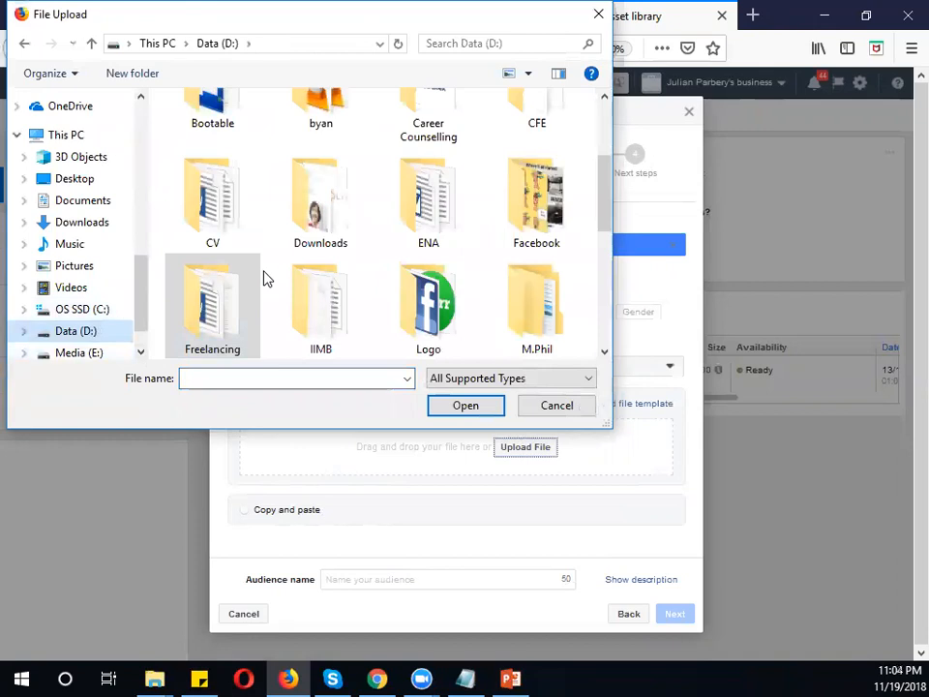
pyautogui.doubleClick(229, 303)
pyautogui.scroll(-3, 233, 280)
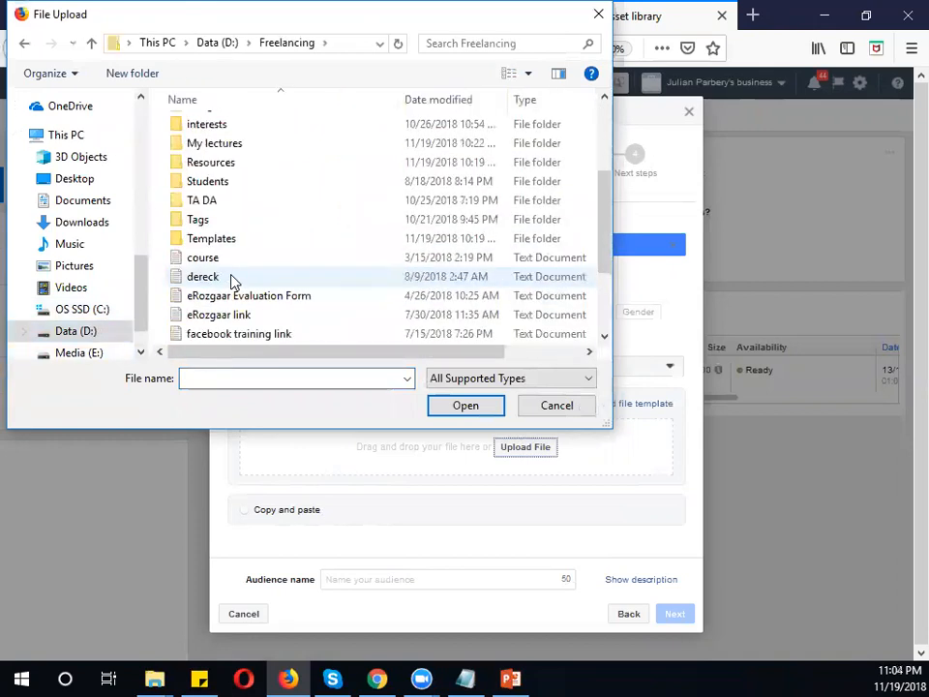
pyautogui.doubleClick(229, 163)
pyautogui.doubleClick(221, 125)
pyautogui.doubleClick(222, 125)
pyautogui.click(220, 124)
pyautogui.doubleClick(221, 125)
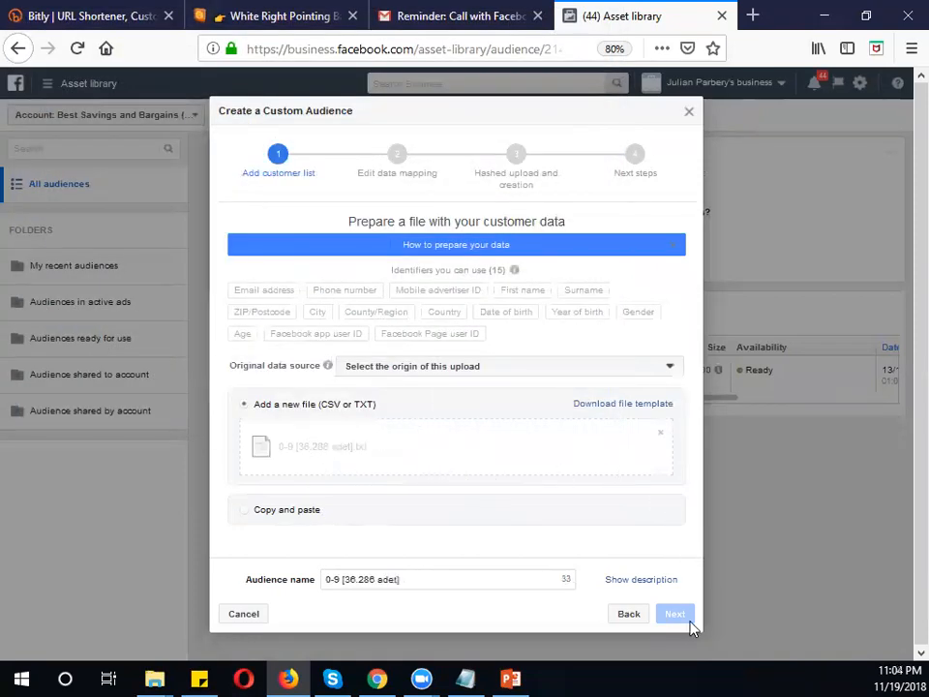
# Replace the suggested audience name with "Email list of subscritbers".
pyautogui.click(444, 578)
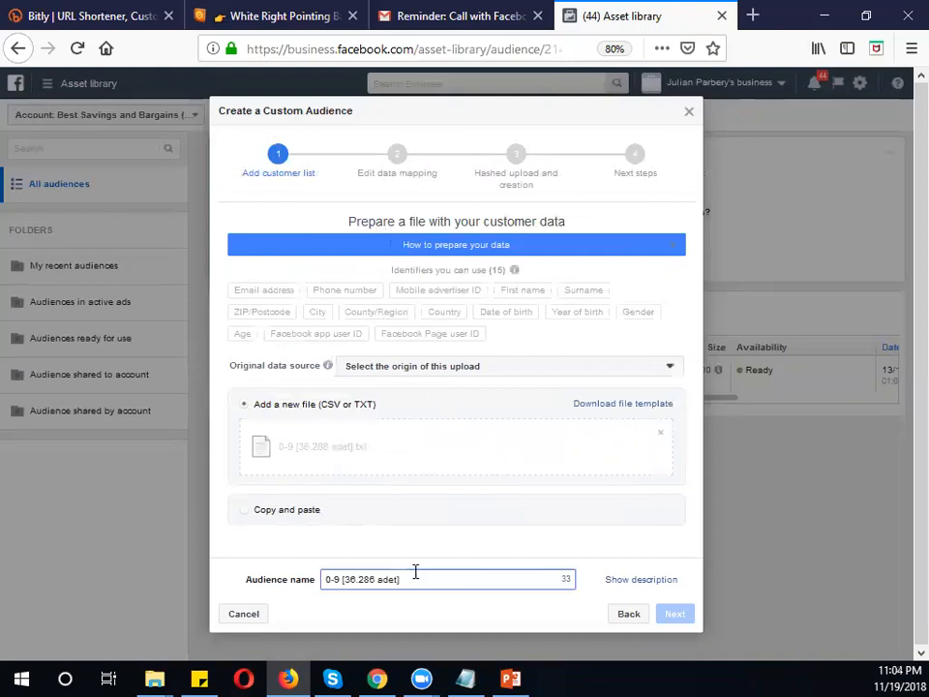
pyautogui.click(421, 564)
pyautogui.click(424, 586)
pyautogui.hotkey('ctrl', 'a')
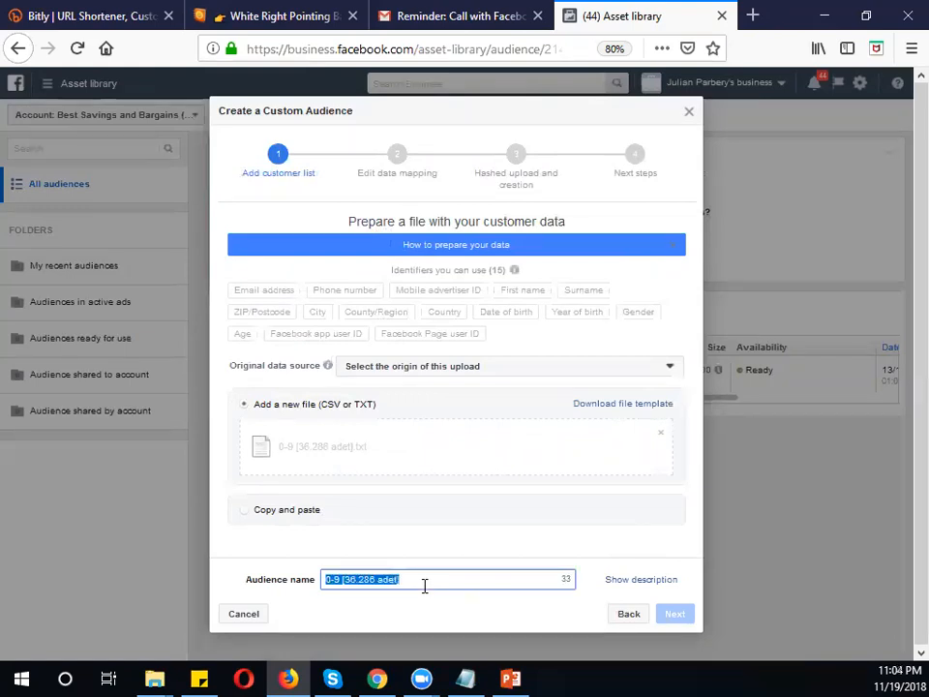
pyautogui.write('Email')
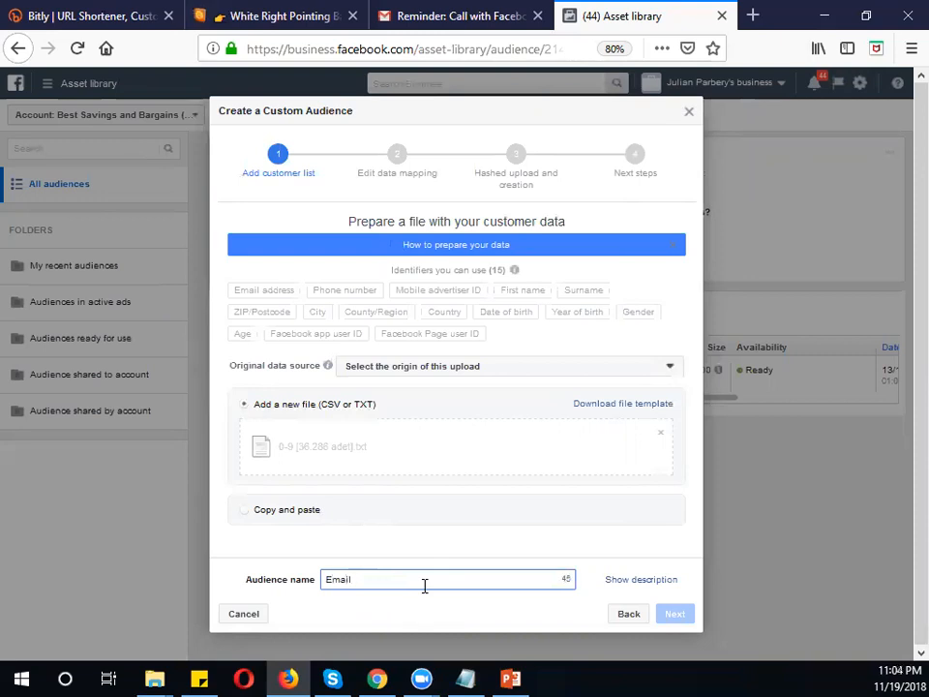
pyautogui.write(' list of subscribers')
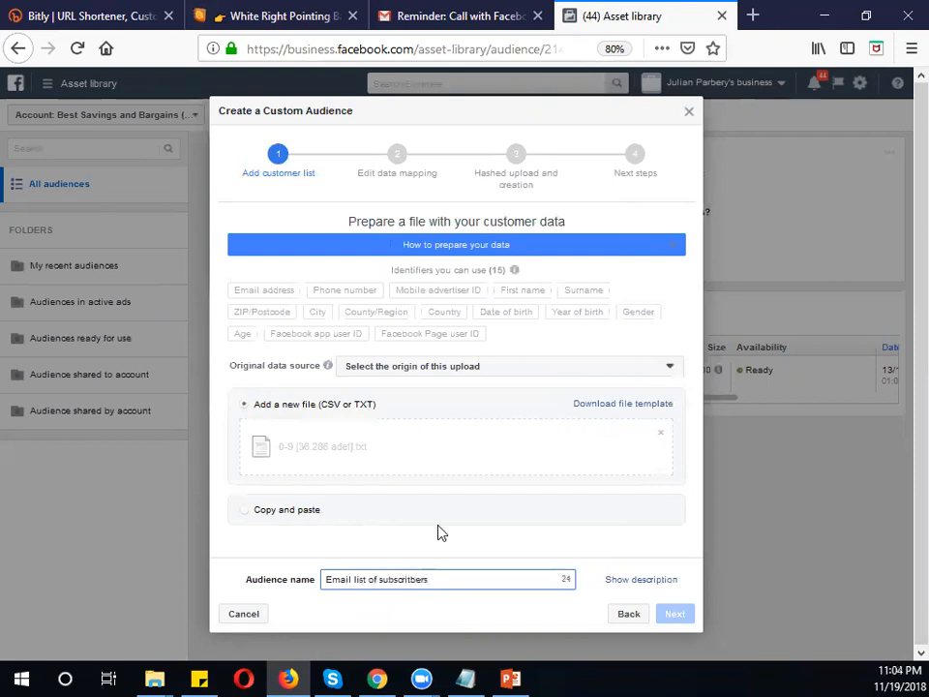
# Set the original data source to "From partners" and continue to the data mapping stage.
pyautogui.click(416, 370)
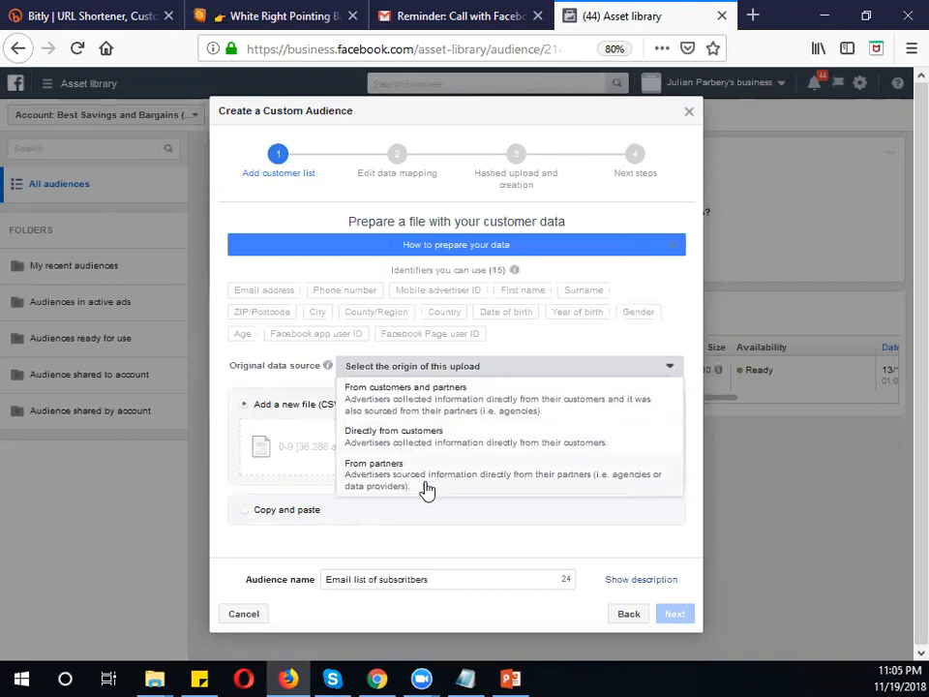
pyautogui.click(379, 490)
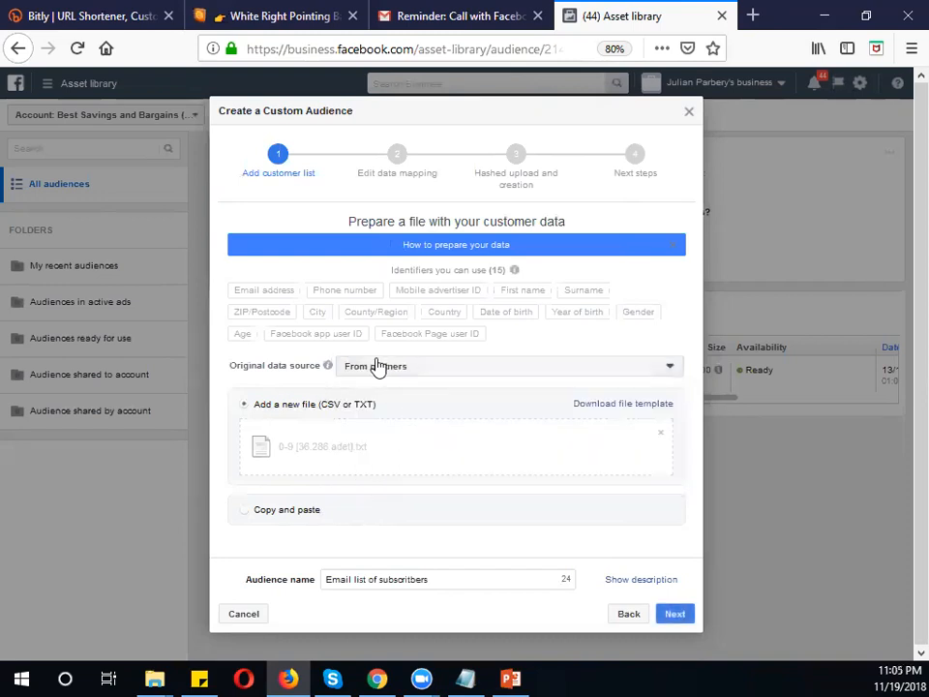
pyautogui.click(672, 616)
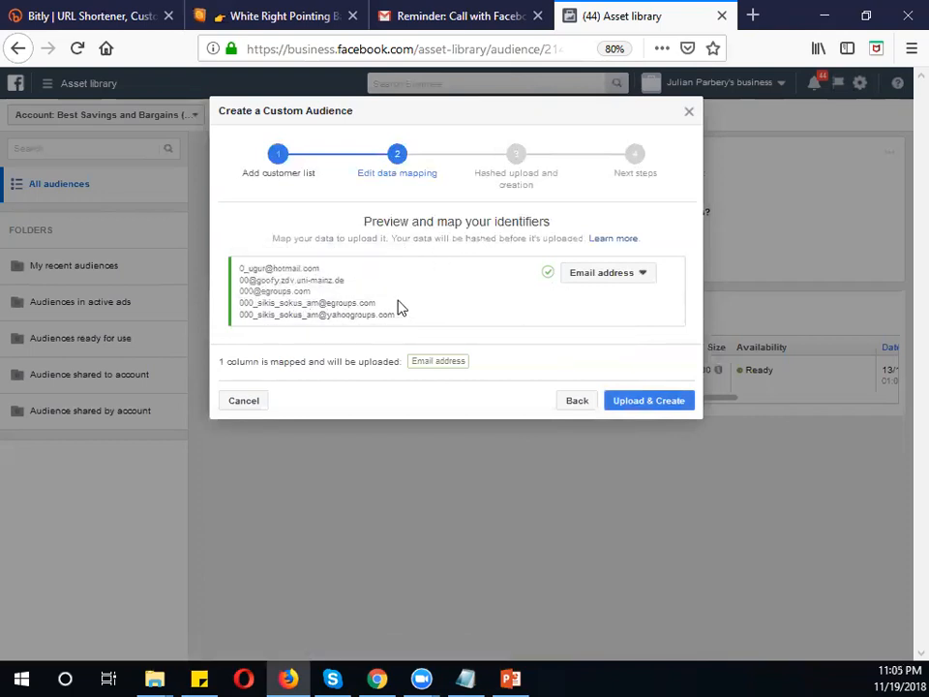
# Upload the list mapped as email addresses to create the audience, check the uploaded row count, and finish the Custom Audience setup.
pyautogui.click(629, 408)
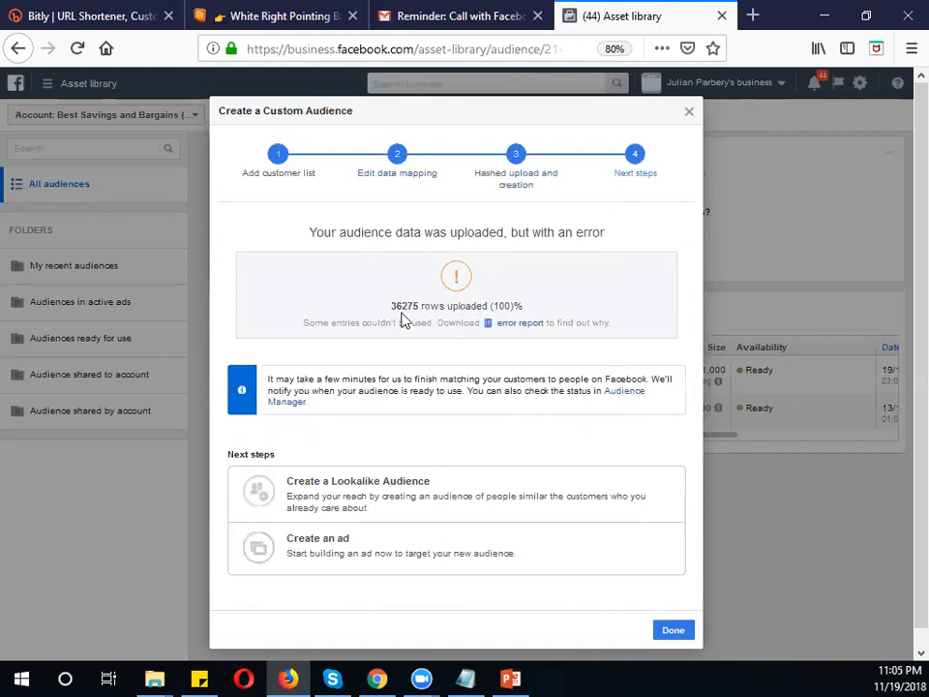
pyautogui.moveTo(392, 305); pyautogui.dragTo(481, 306)
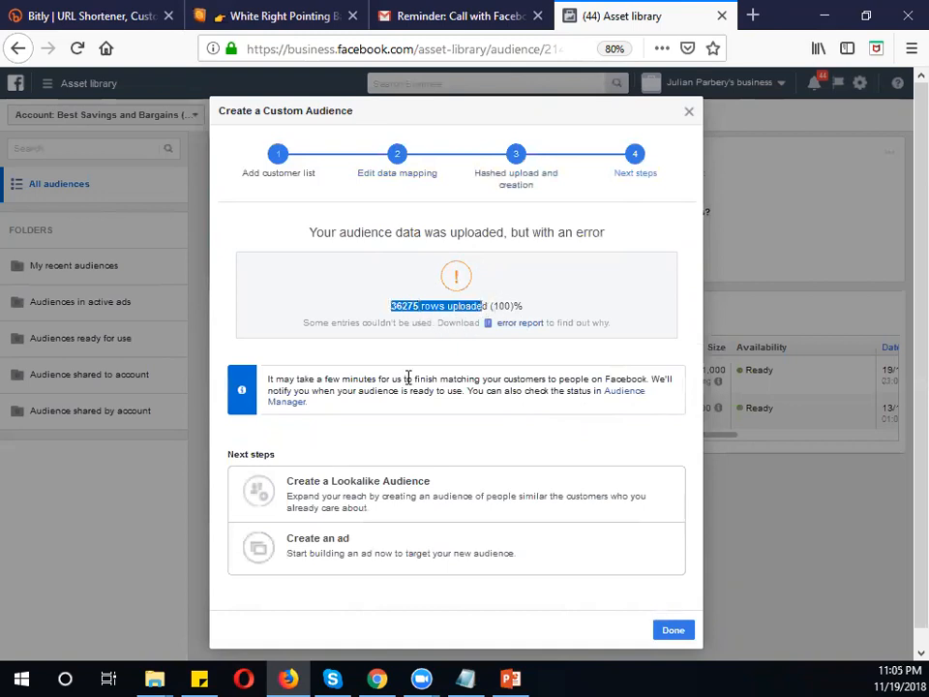
pyautogui.click(666, 635)
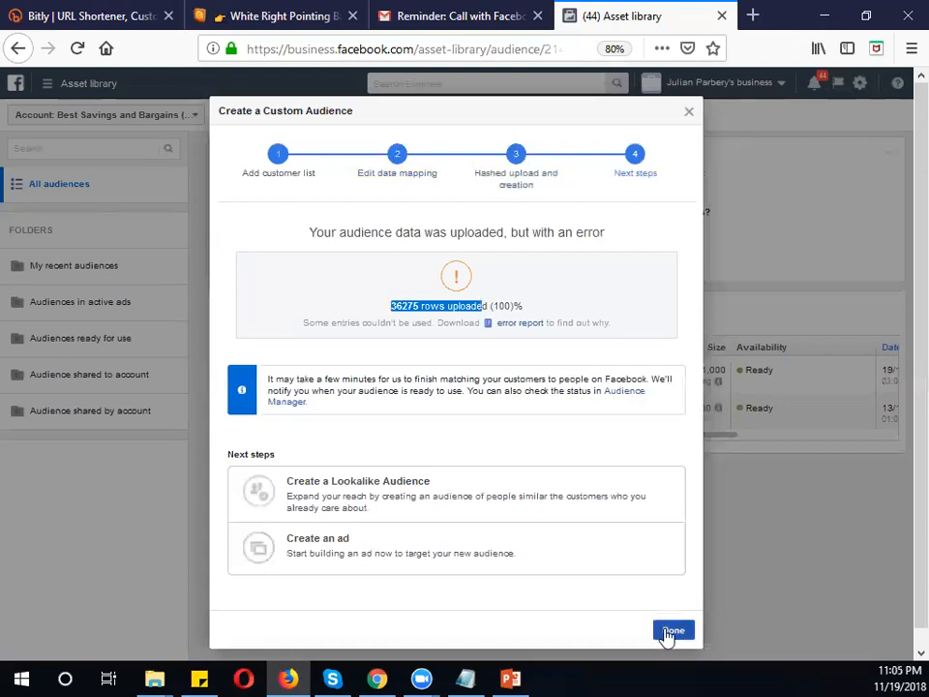